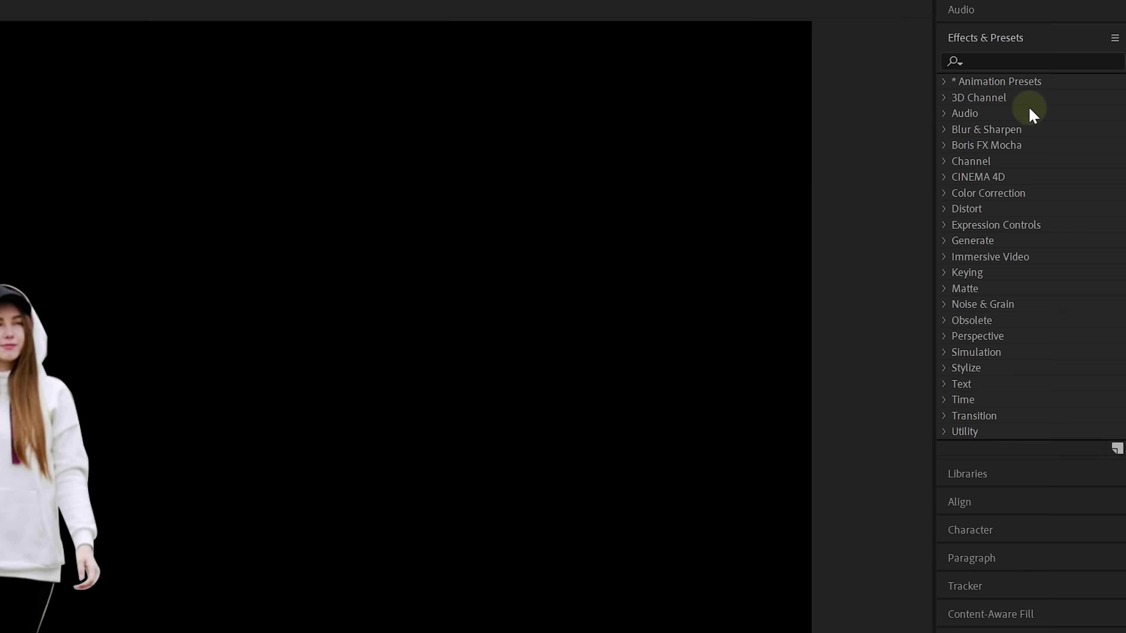
# Apply Key Cleaner to Girl Walking with Alpha Contrast 100% and Additional Edge Radius 4,2.
pyautogui.click(1103, 67)
pyautogui.write('key cleaner')
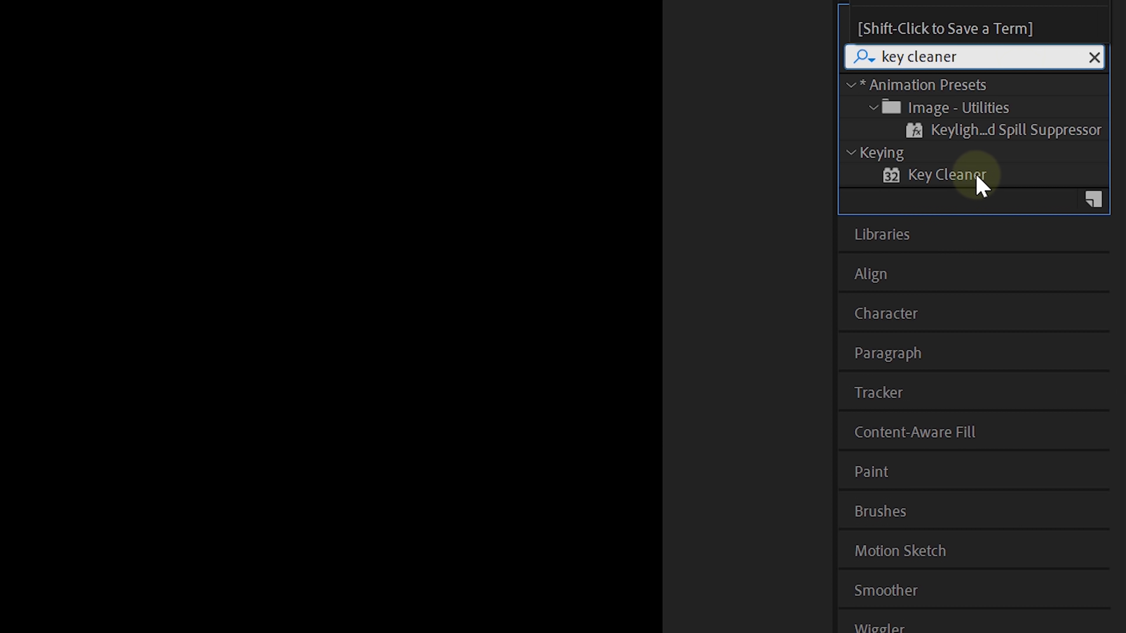
pyautogui.moveTo(981, 184); pyautogui.dragTo(702, 293)
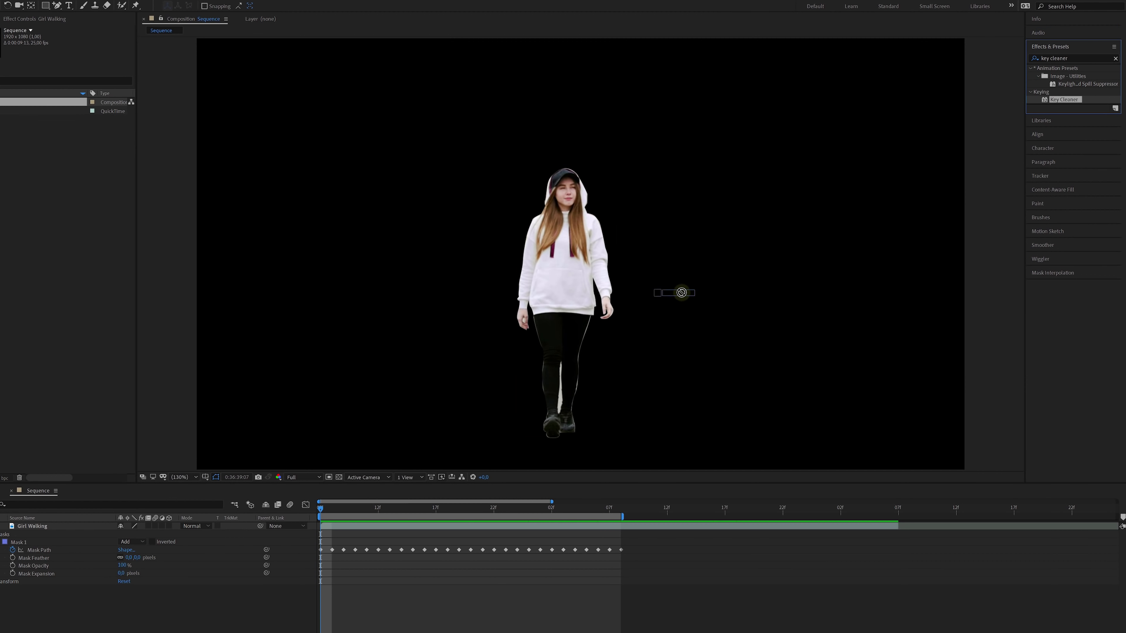
pyautogui.moveTo(572, 281); pyautogui.dragTo(567, 284)
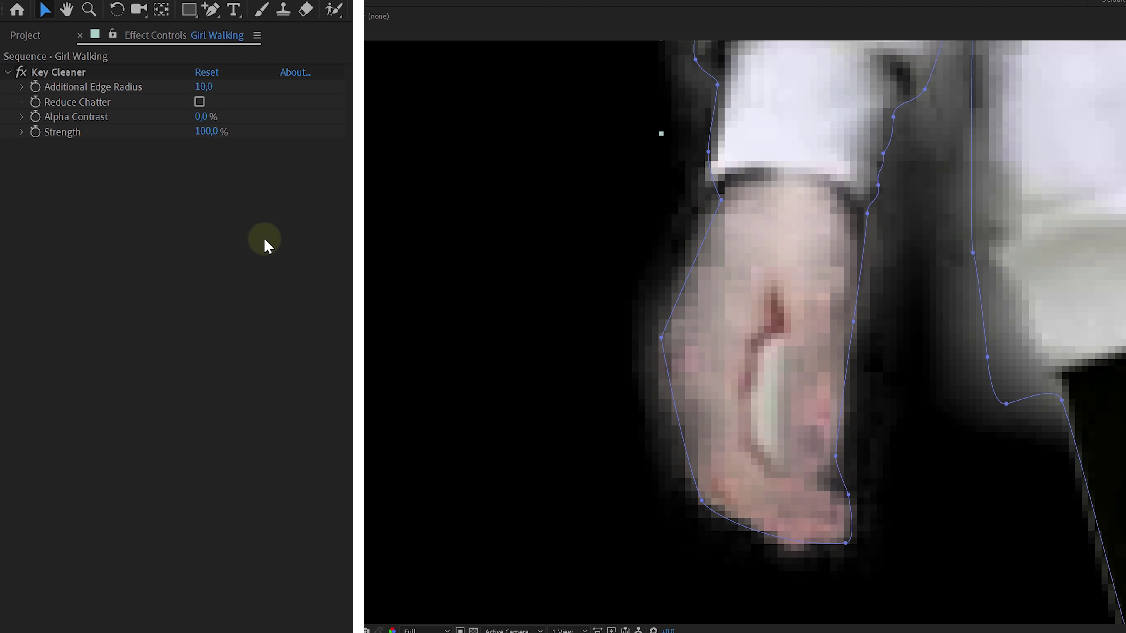
pyautogui.moveTo(206, 116); pyautogui.dragTo(336, 119)
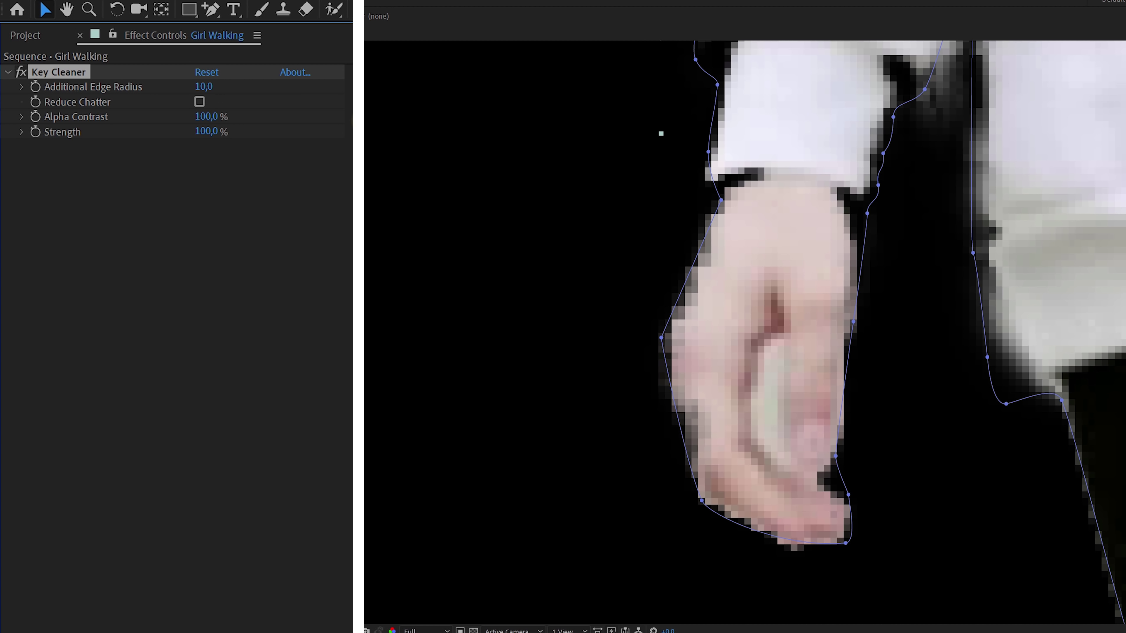
pyautogui.moveTo(208, 89); pyautogui.dragTo(144, 87)
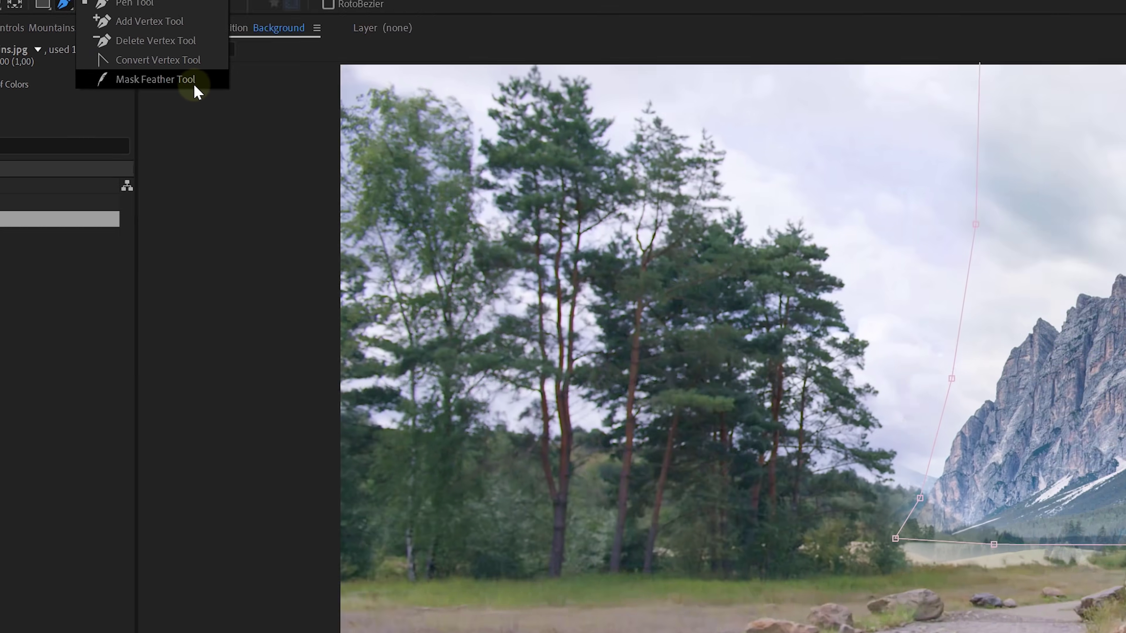
# With the Mask Feather Tool, pull one feather point outward on the mountain mask and add another on its left edge.
pyautogui.click(426, 135)
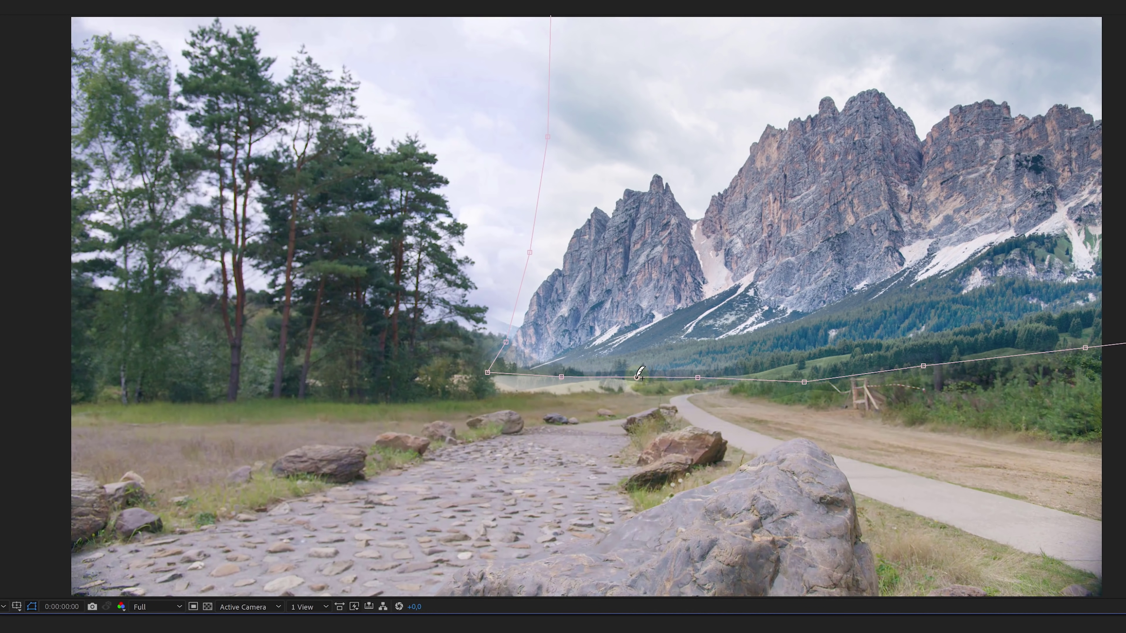
pyautogui.moveTo(638, 364); pyautogui.dragTo(640, 362)
pyautogui.click(534, 277)
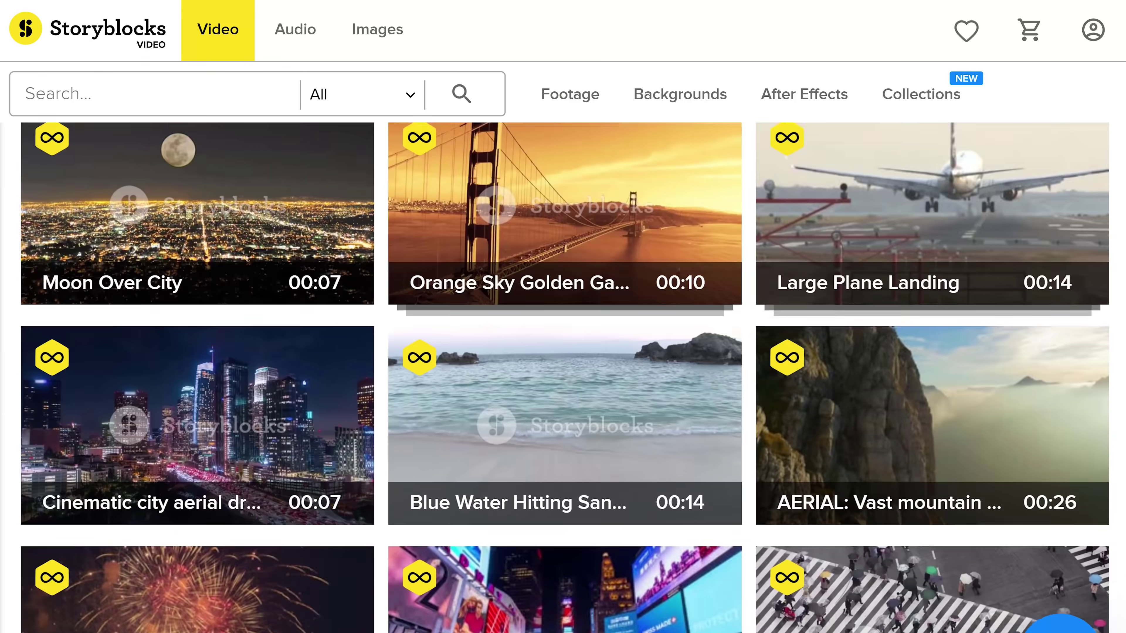
pyautogui.scroll(-10, 563, 377)
pyautogui.scroll(-15, 563, 378)
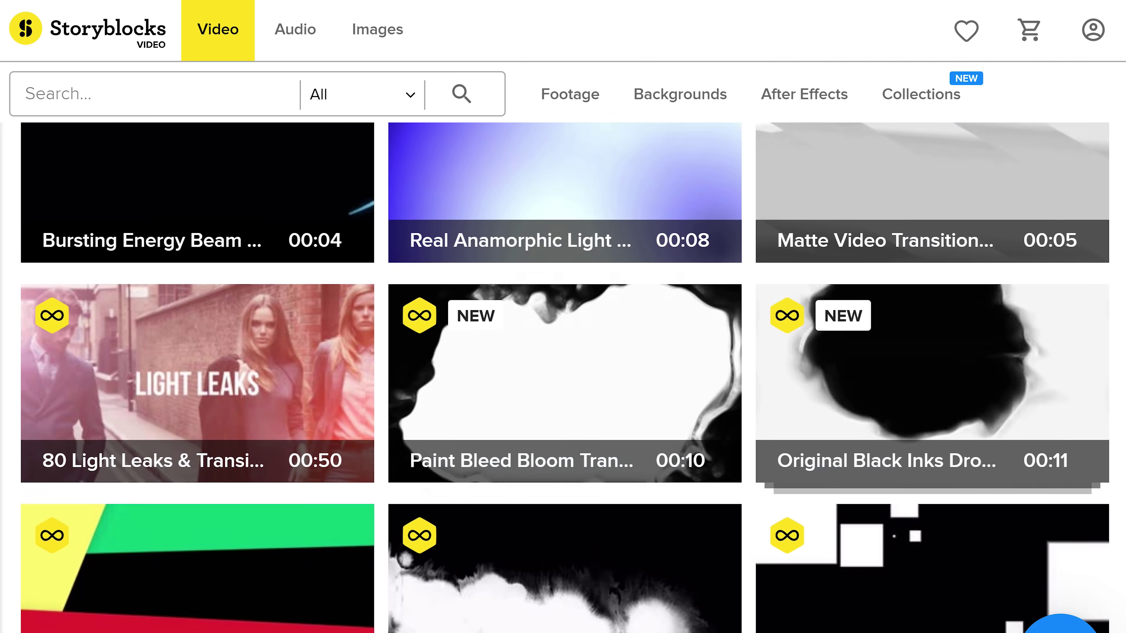
# Scroll down the Storyblocks Video grid past light leaks, logo animations and After Effects templates.
pyautogui.scroll(-15, 563, 377)
pyautogui.scroll(-15, 563, 378)
pyautogui.scroll(-10, 562, 377)
pyautogui.scroll(-8, 563, 377)
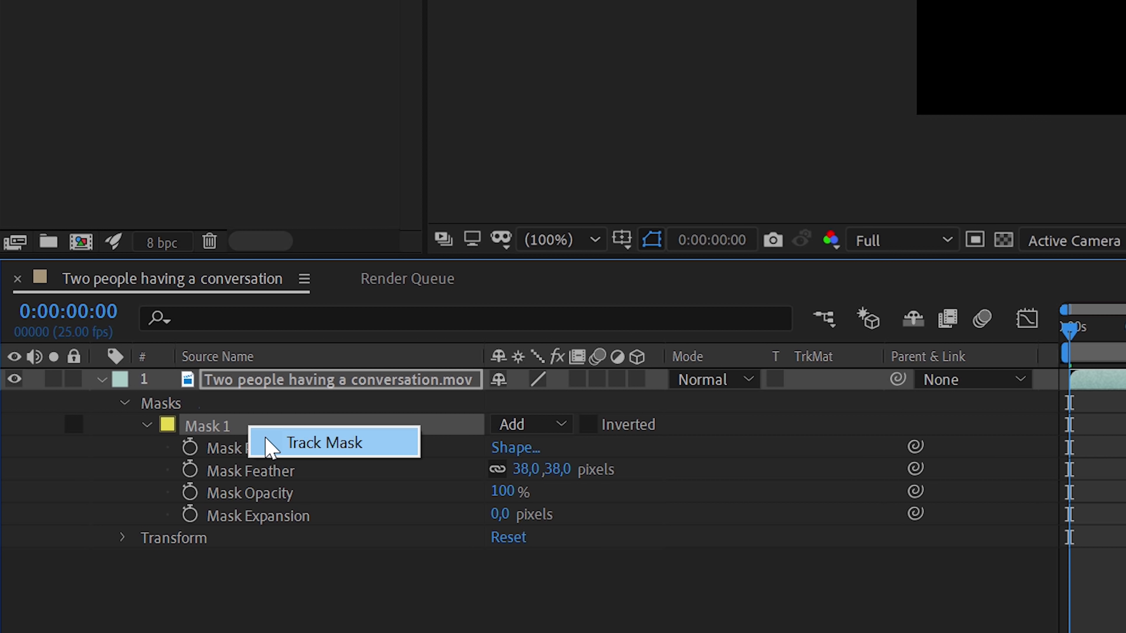
# Track Mask 1 forward through the conversation clip using the Position tracker method.
pyautogui.click(269, 443)
pyautogui.click(1103, 241)
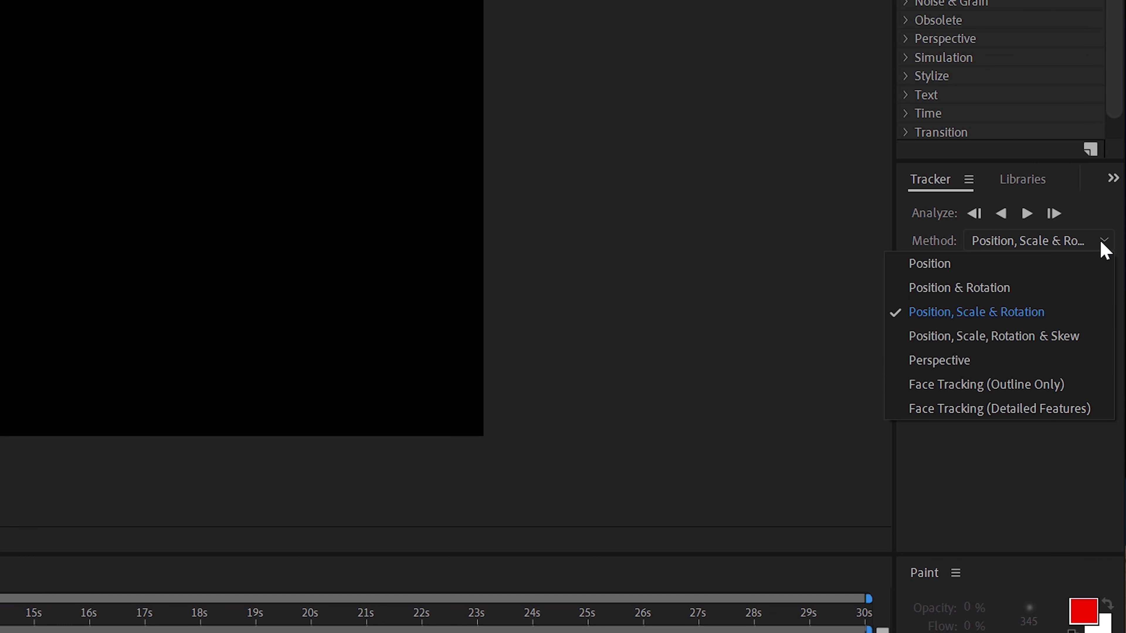
pyautogui.click(1078, 263)
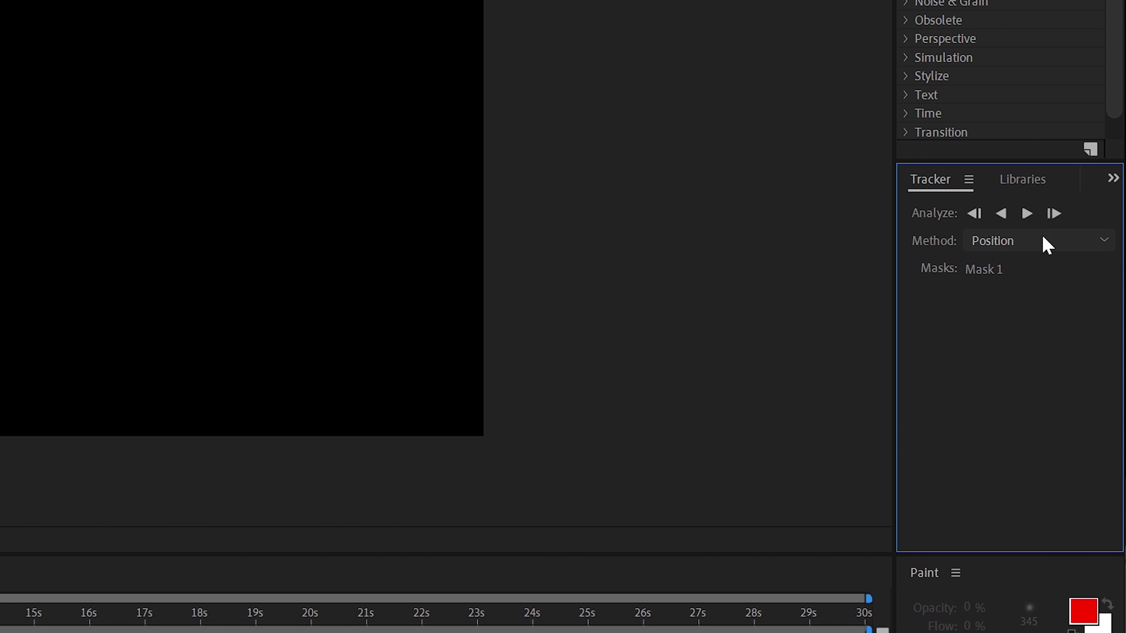
pyautogui.click(1026, 214)
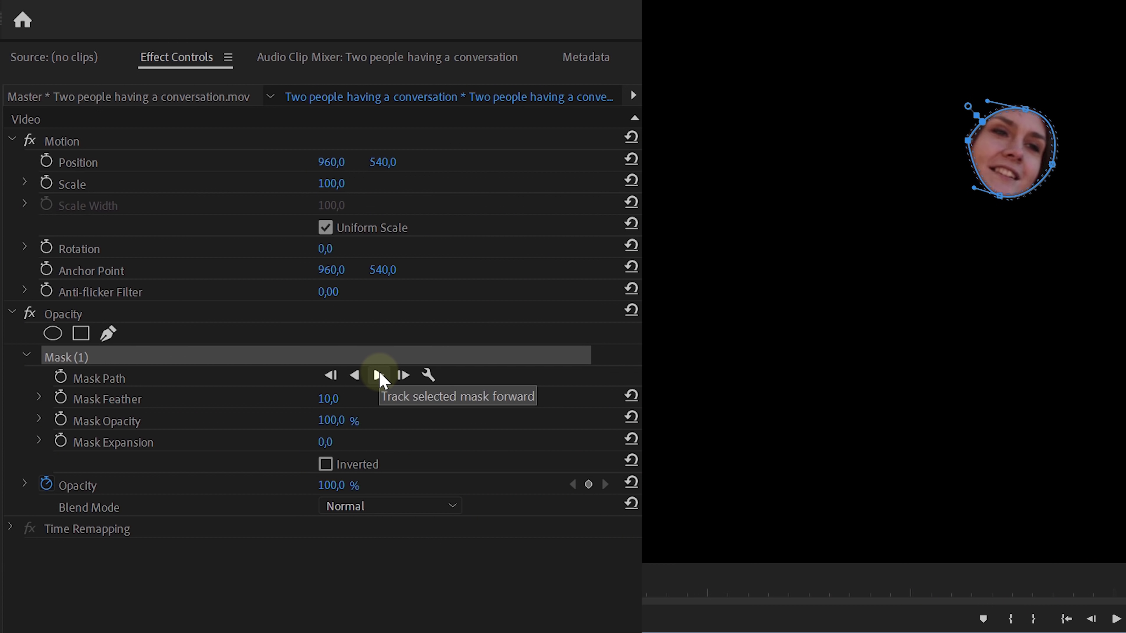
# Track the Opacity Mask (1) around the woman's face forward from Effect Controls.
pyautogui.click(379, 376)
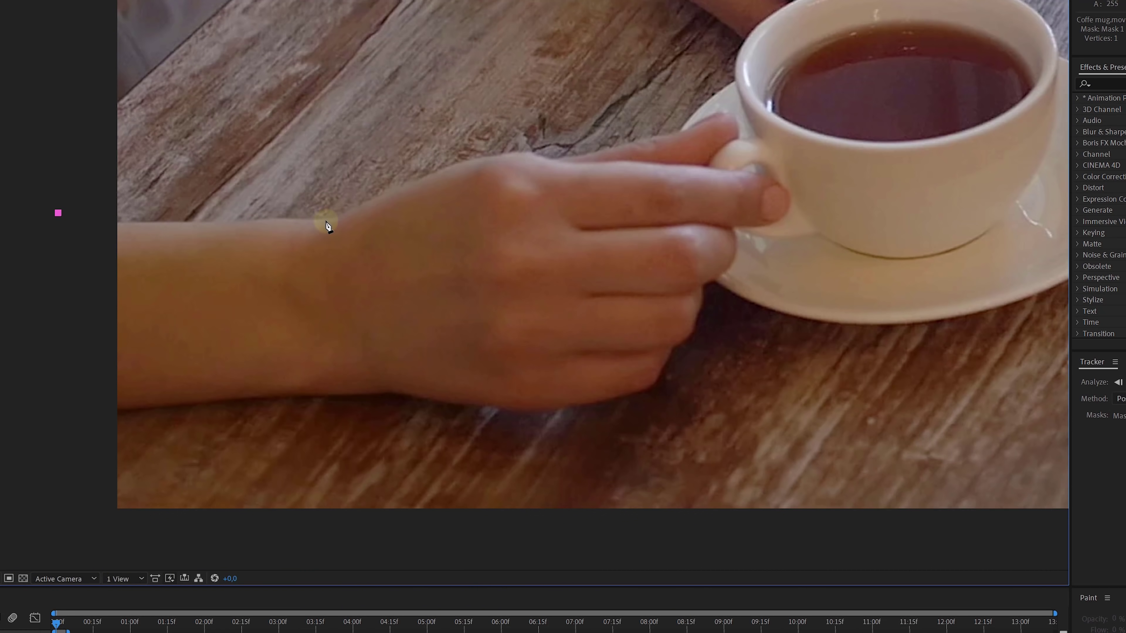
# Draw Pen masks around the hand and around the curved cup and saucer.
pyautogui.click(330, 221)
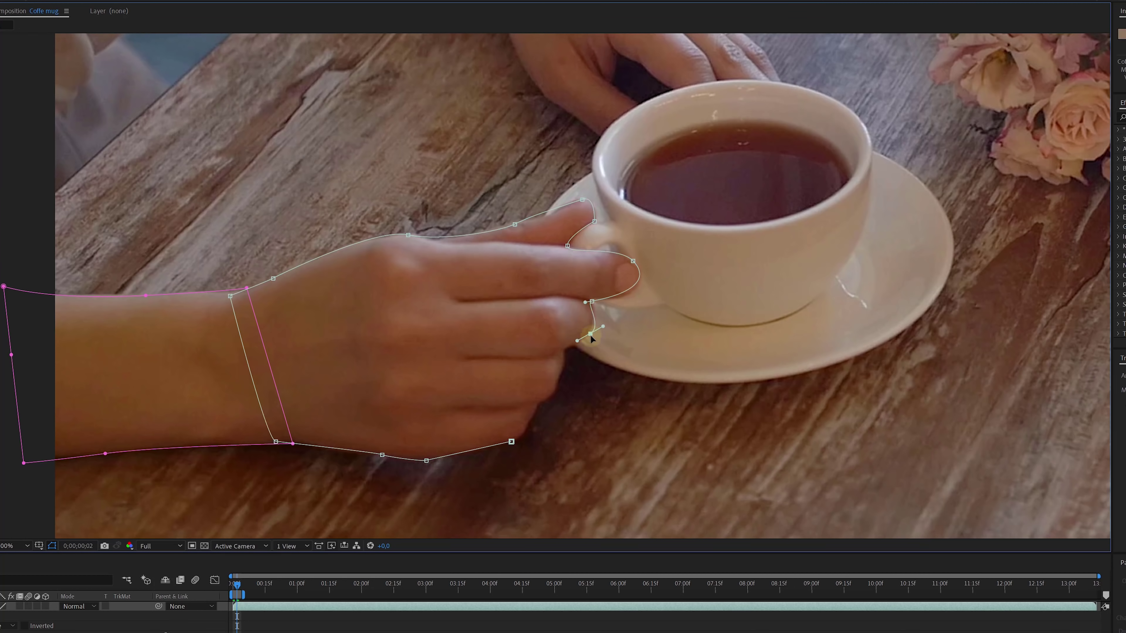
pyautogui.click(538, 405)
pyautogui.click(511, 442)
pyautogui.click(888, 158)
pyautogui.moveTo(940, 296); pyautogui.dragTo(887, 382)
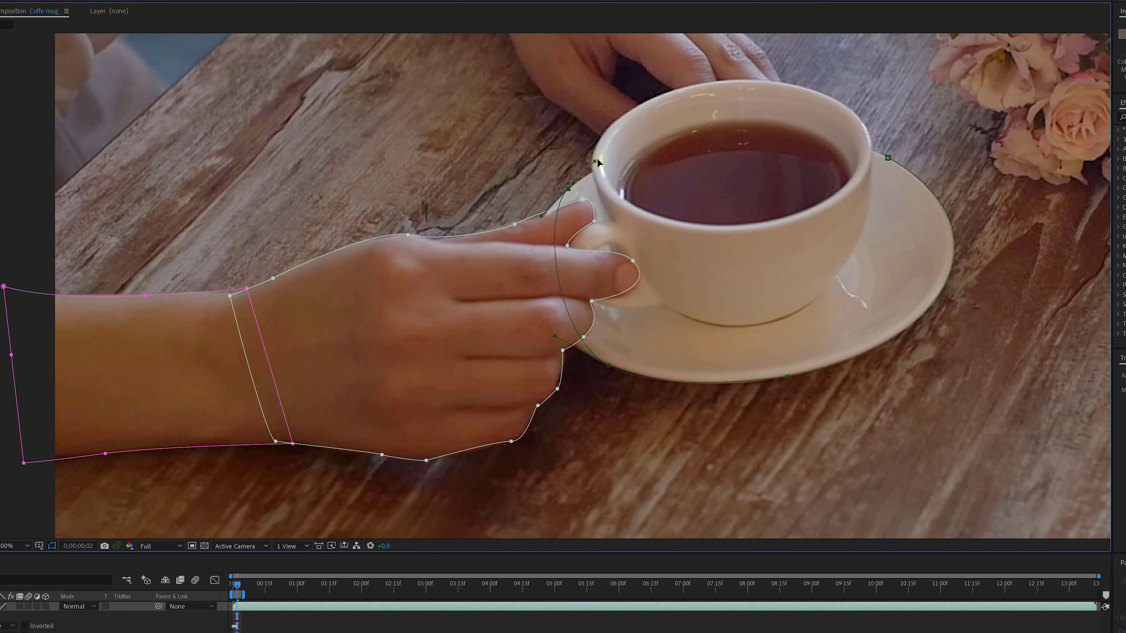
pyautogui.click(861, 117)
pyautogui.moveTo(873, 152); pyautogui.dragTo(888, 160)
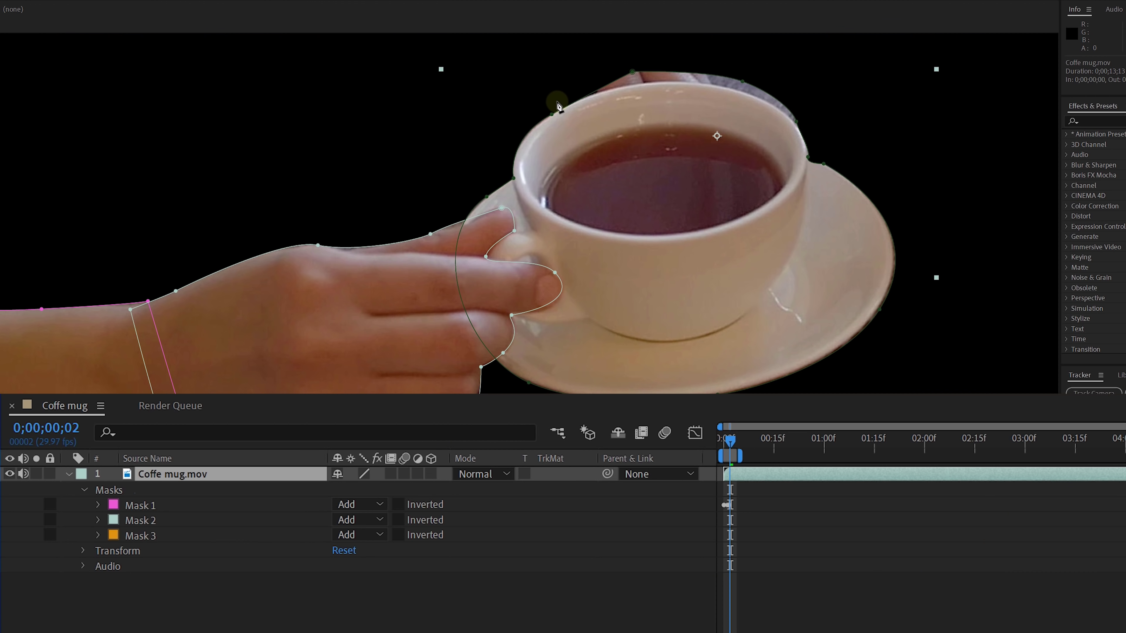
pyautogui.click(630, 111)
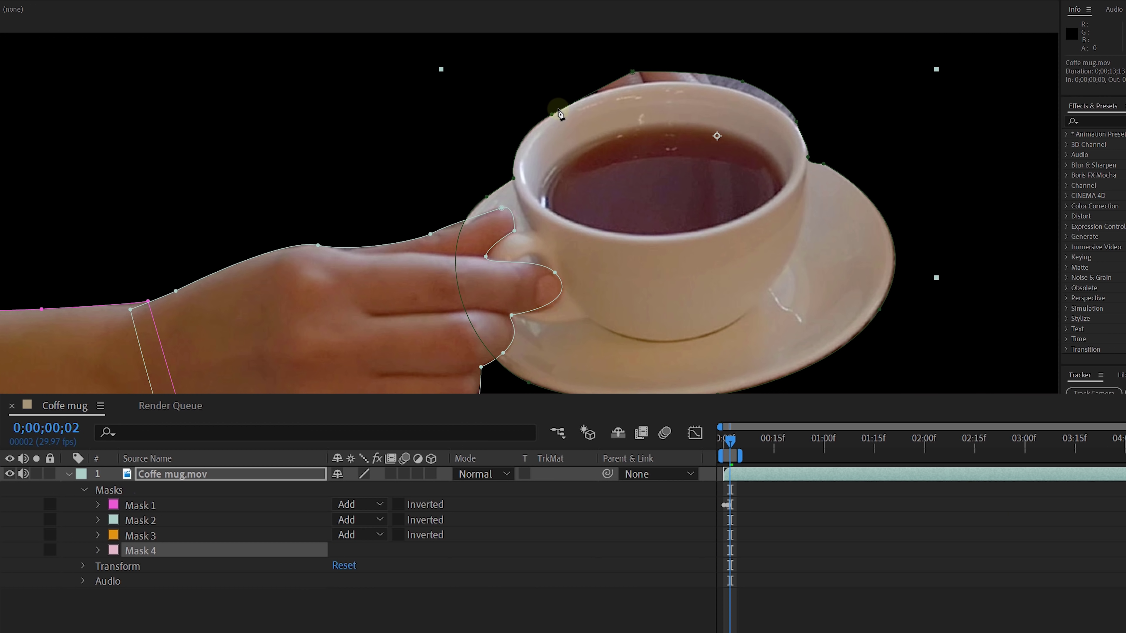
# Draw Mask 4 above the cup and set its mode to Subtract.
pyautogui.click(564, 59)
pyautogui.click(866, 72)
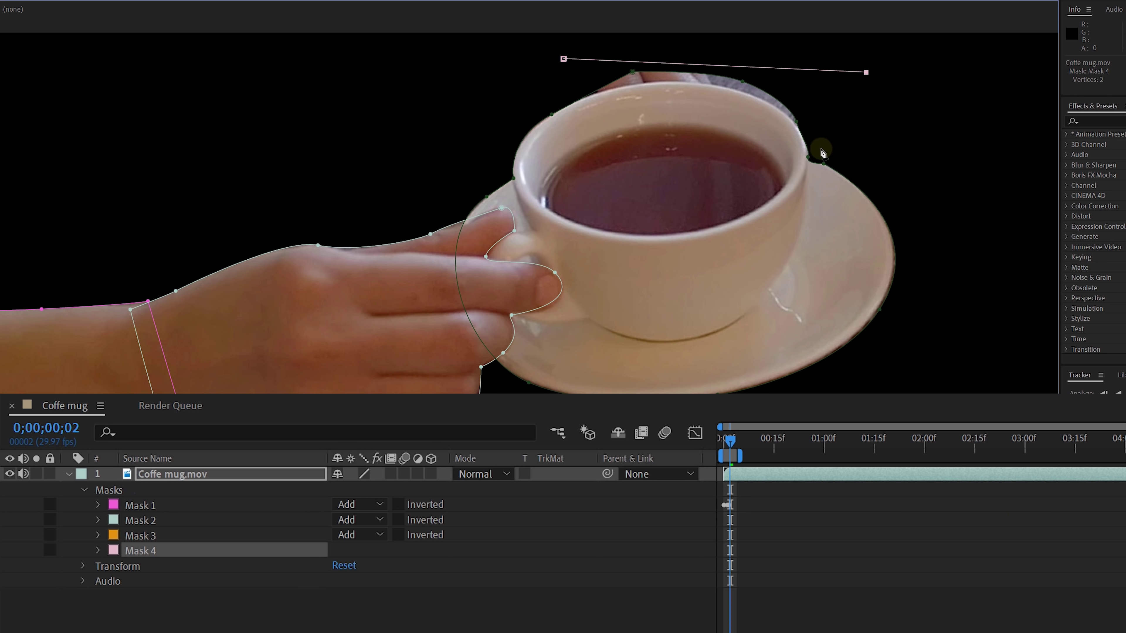
pyautogui.moveTo(692, 84); pyautogui.dragTo(651, 78)
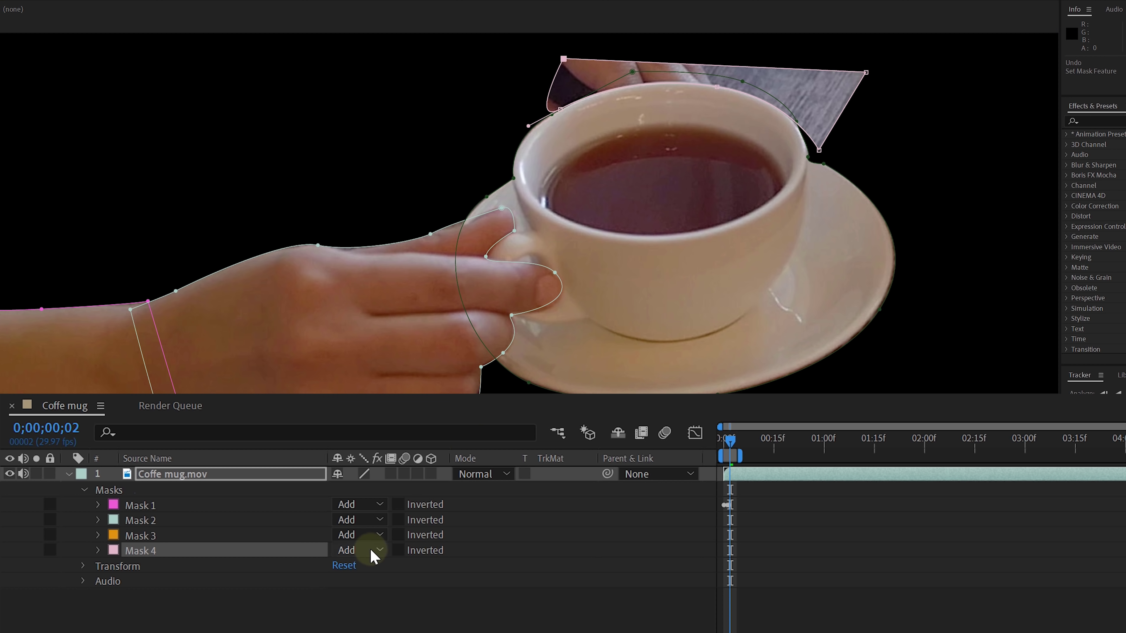
pyautogui.click(366, 550)
pyautogui.click(399, 606)
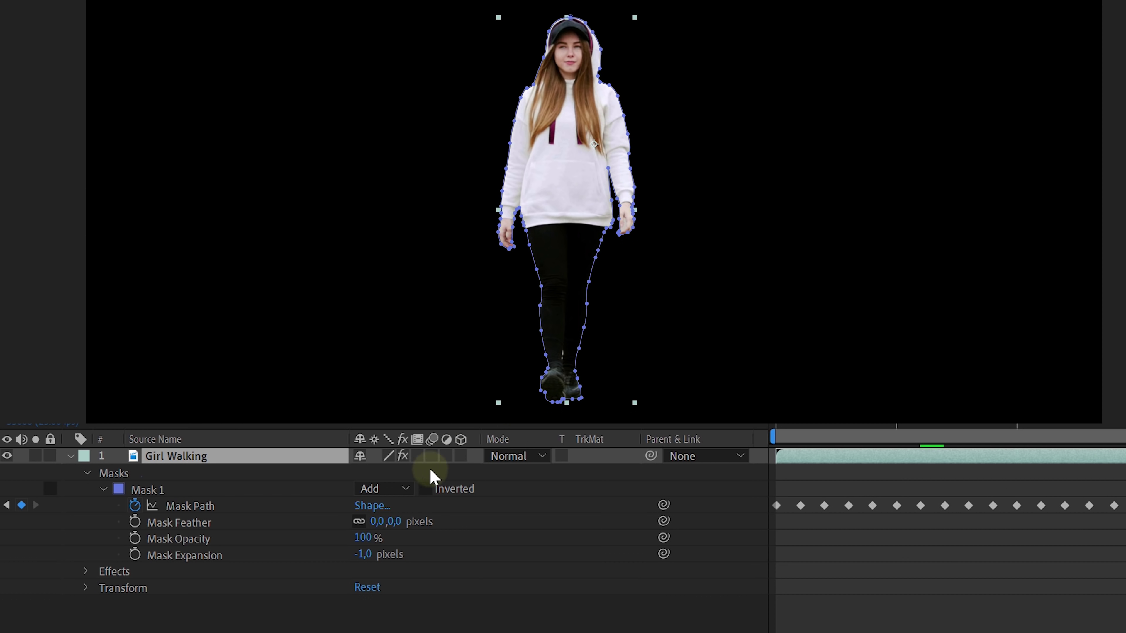
# Set Mask 1 to None, lower a hood vertex, then bypass Premiere's Opacity mask effect.
pyautogui.click(404, 491)
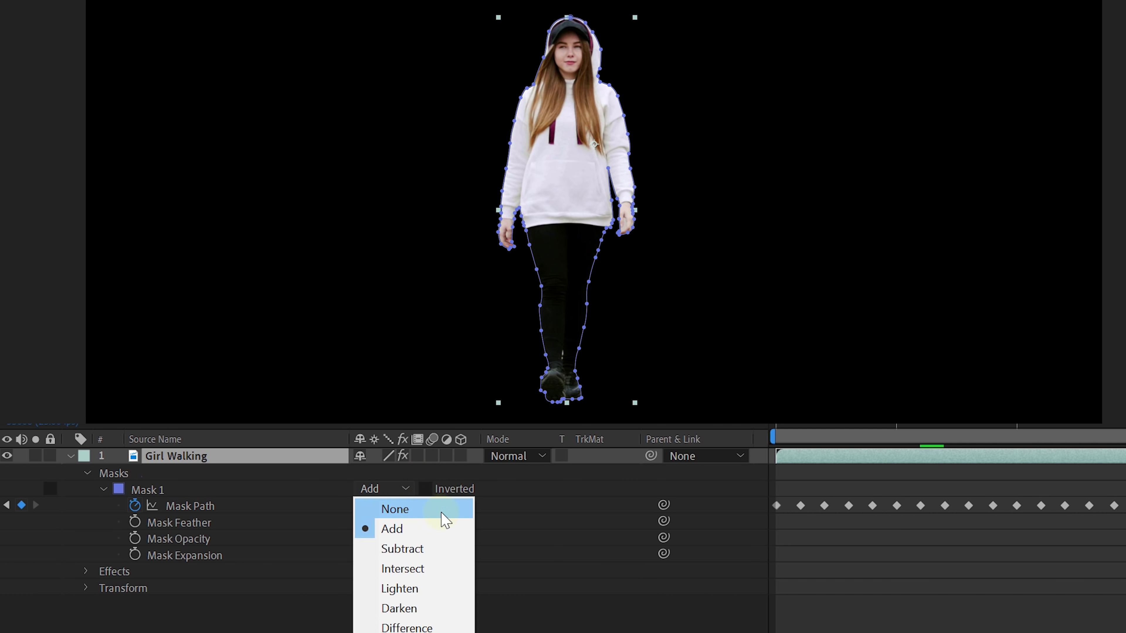
pyautogui.click(441, 510)
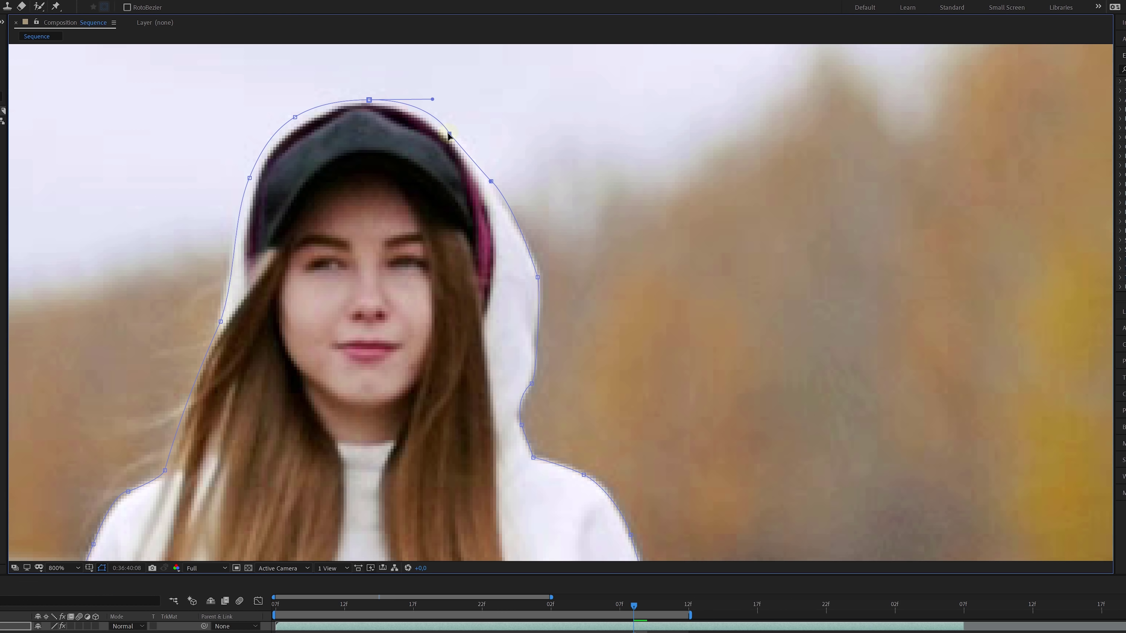
pyautogui.moveTo(491, 182); pyautogui.dragTo(491, 188)
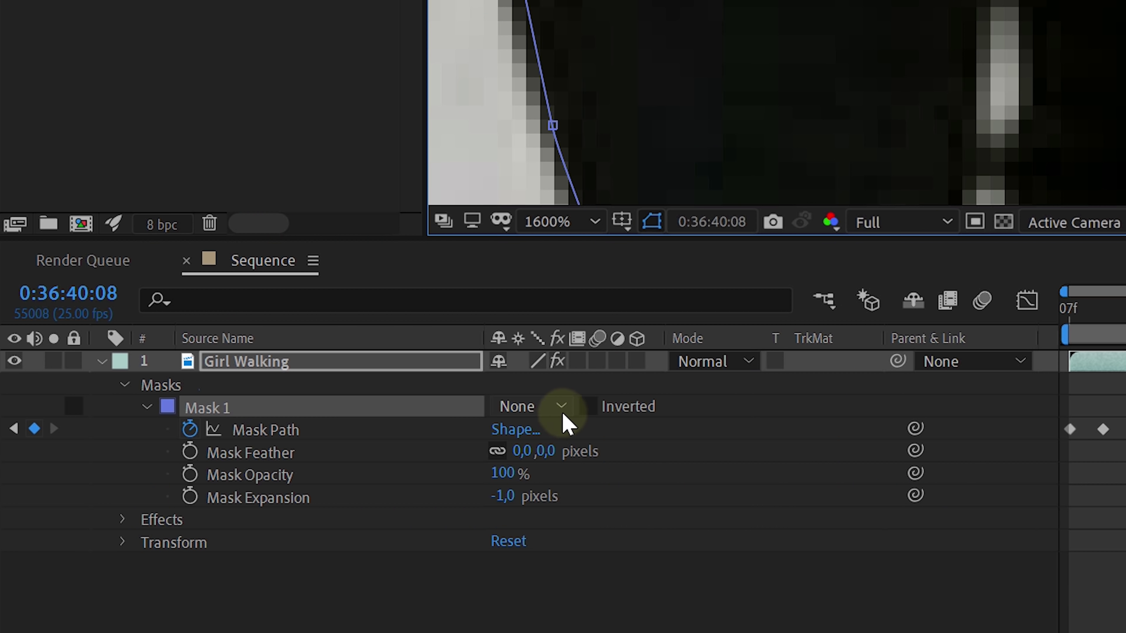
pyautogui.click(551, 410)
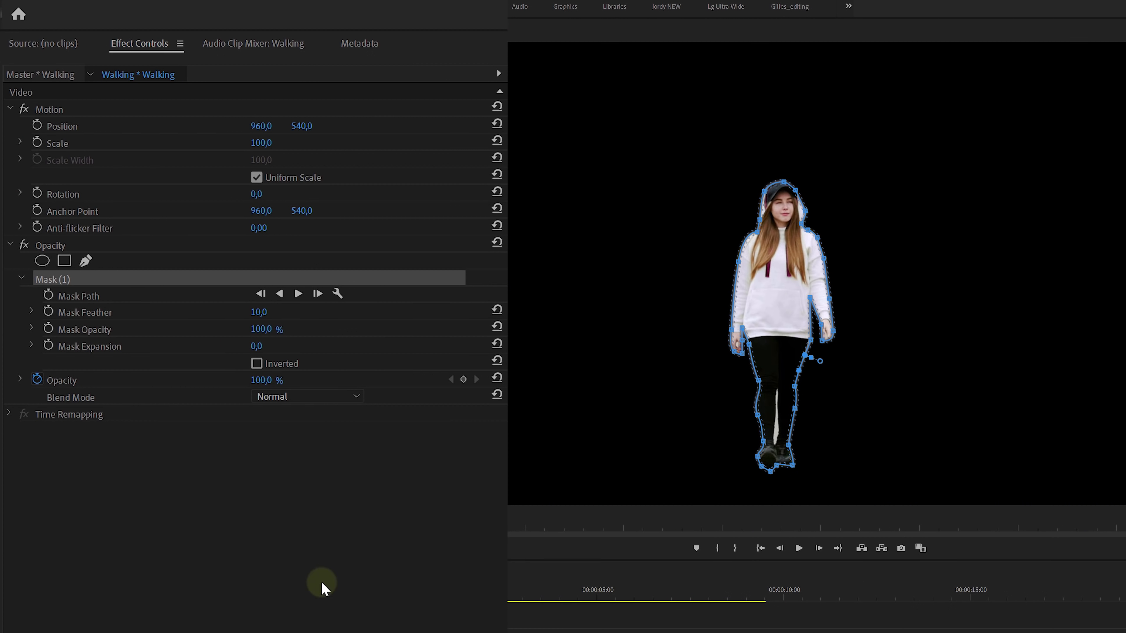
pyautogui.click(24, 245)
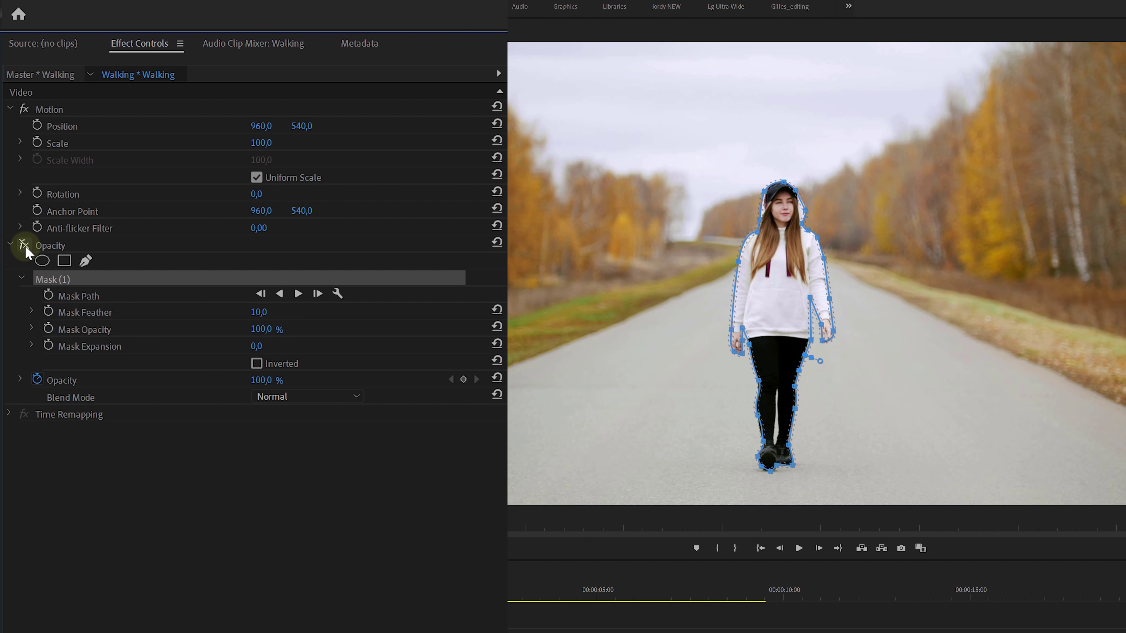